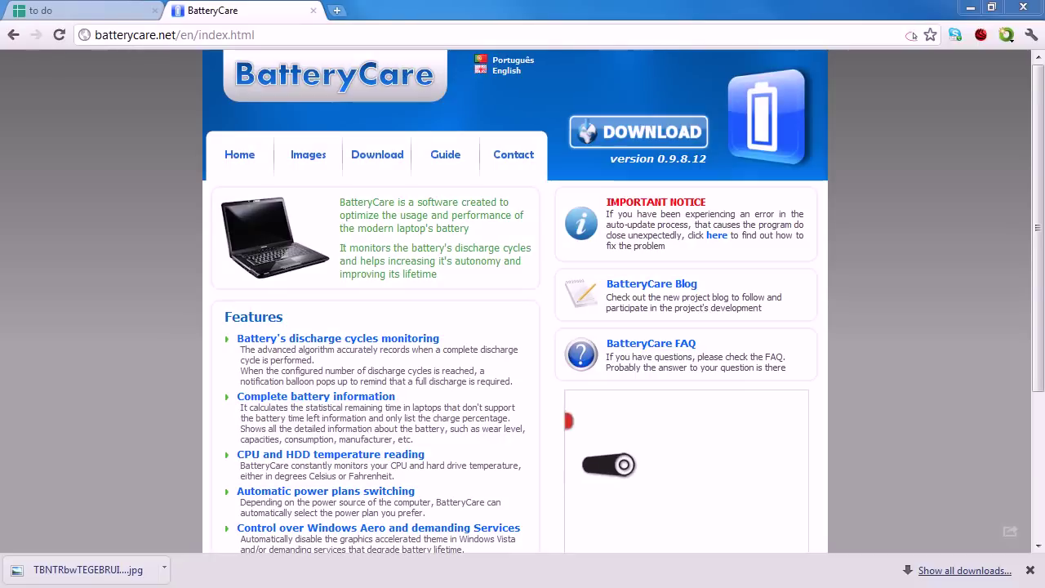
Minimize the browser showing the BatteryCare site and run SetupBatteryCare.exe from the desktop
click(110, 35)
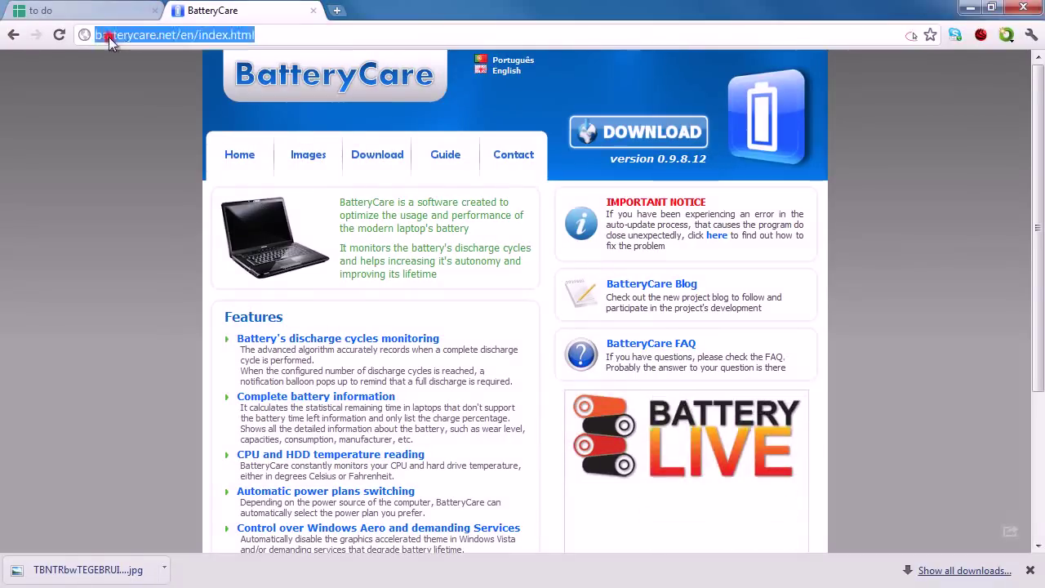
click(172, 36)
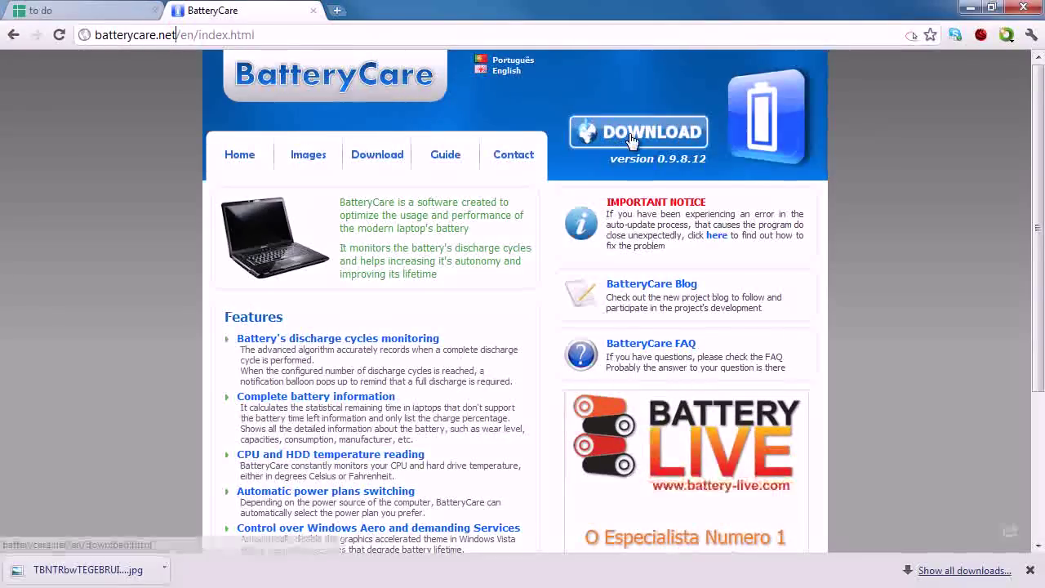
click(972, 9)
double_click(527, 245)
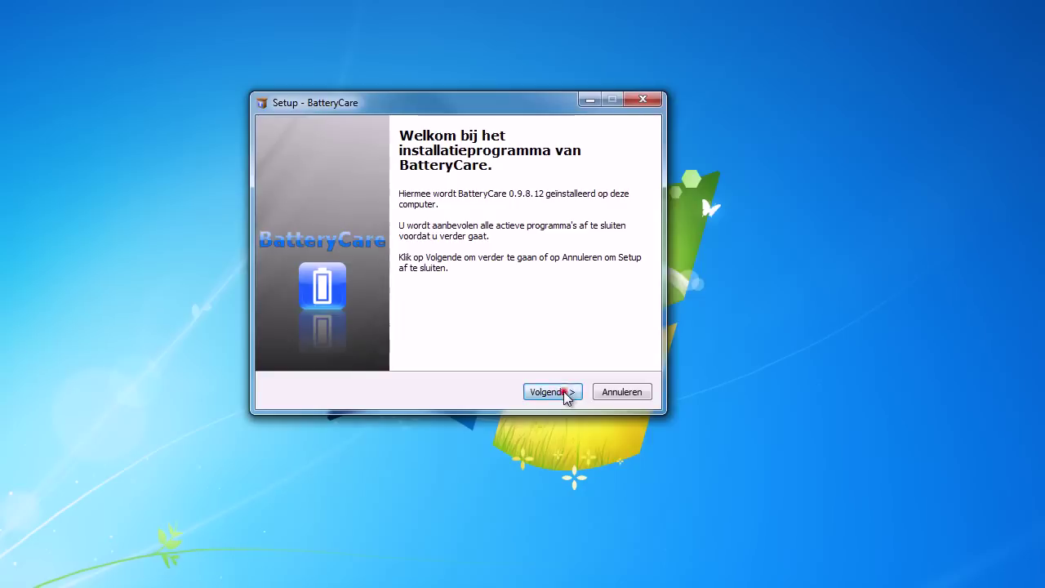
Begin the BatteryCare setup, look through the licence text and accept the licence agreement
click(564, 391)
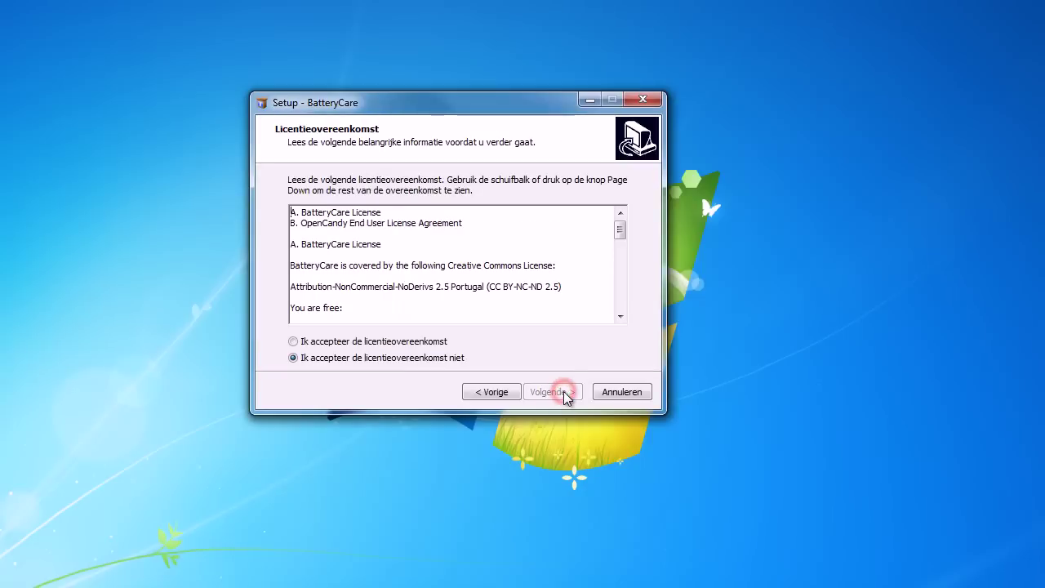
click(417, 341)
scroll(489, 270, down, 1)
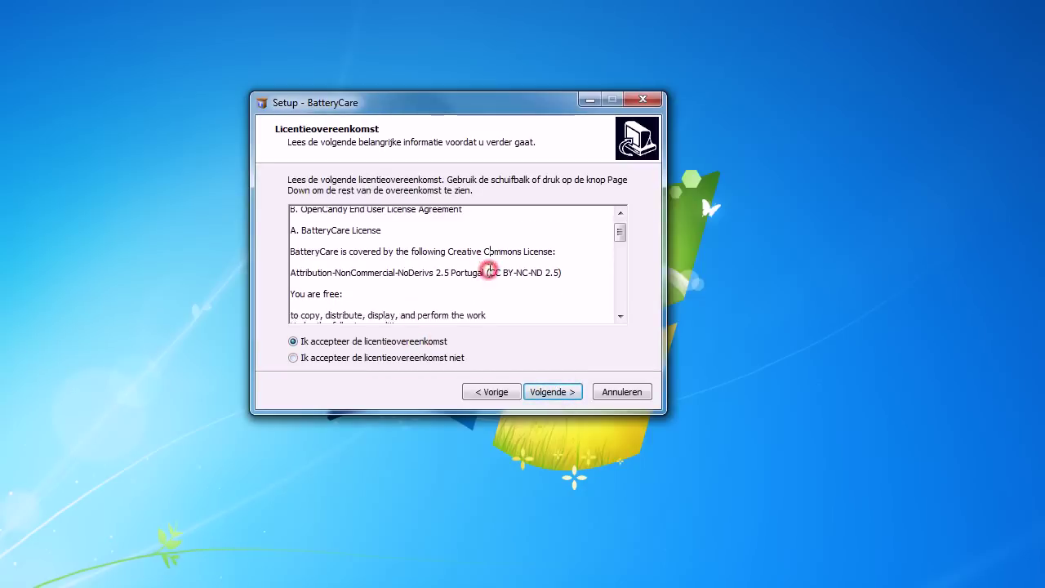
scroll(488, 270, down, 5)
click(561, 392)
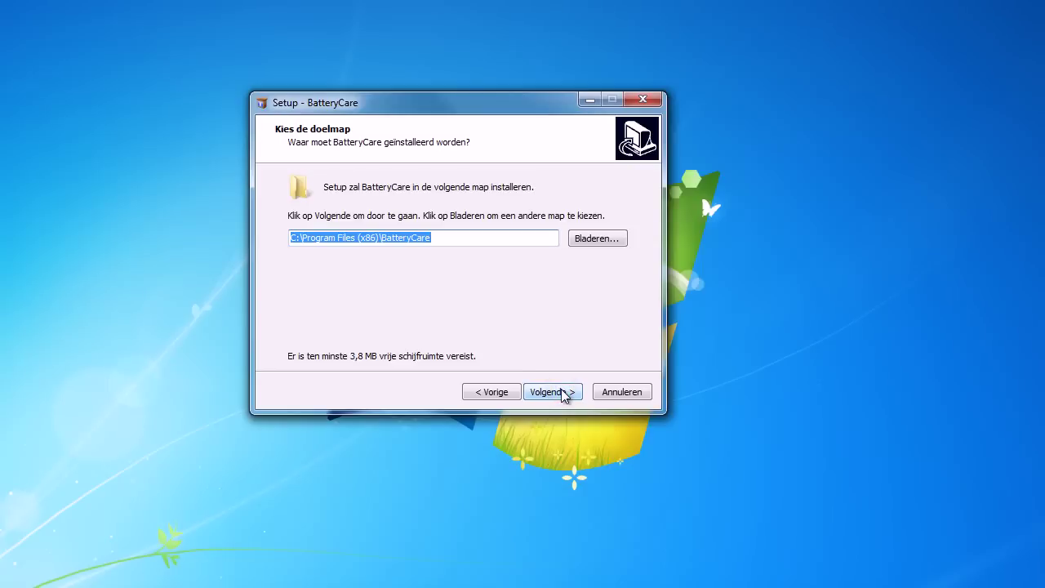
Accept the default destination and Start menu folders, and leave the desktop shortcut option disabled
click(562, 392)
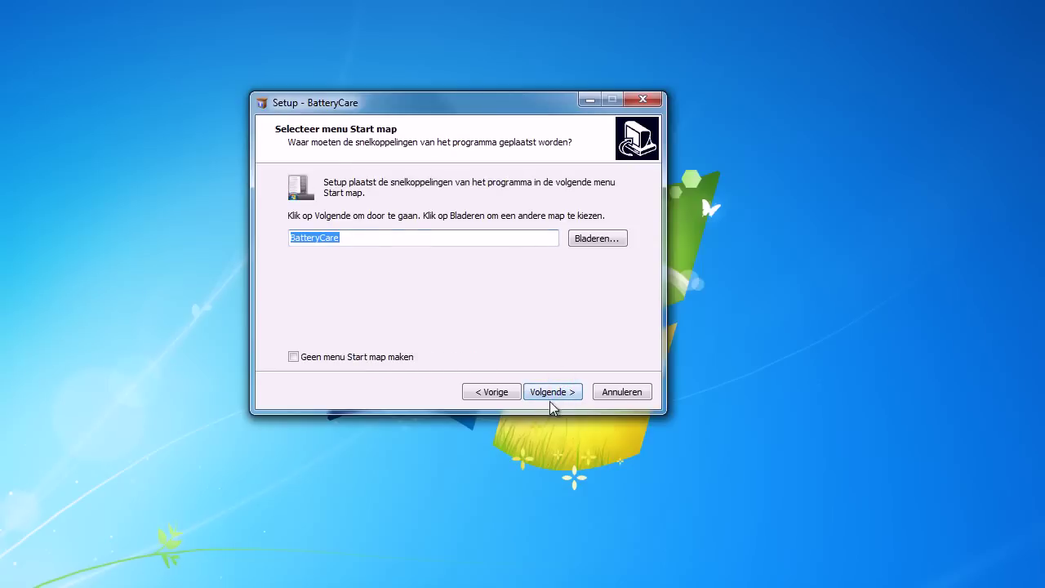
click(557, 392)
click(376, 231)
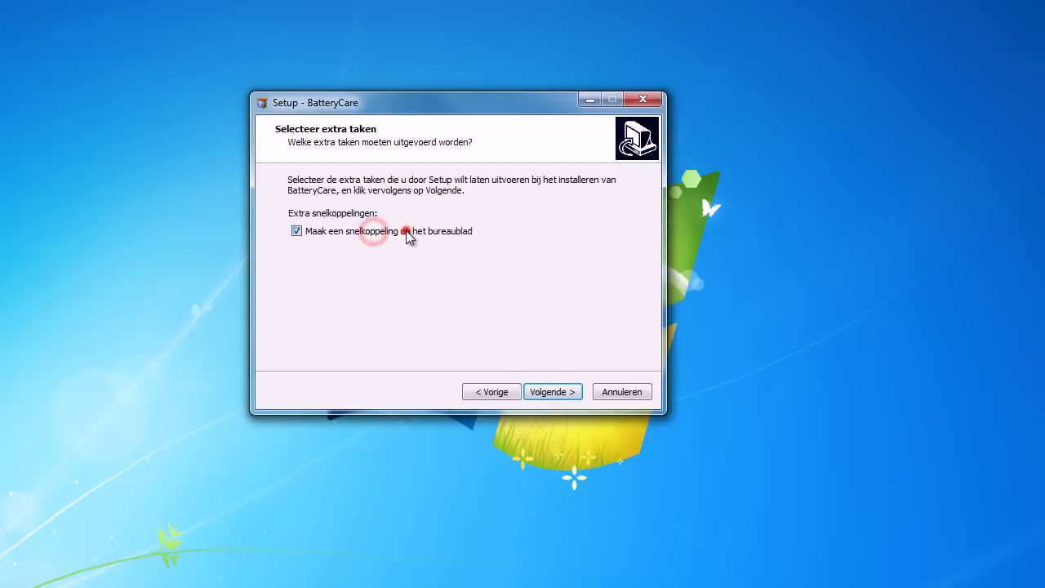
click(406, 231)
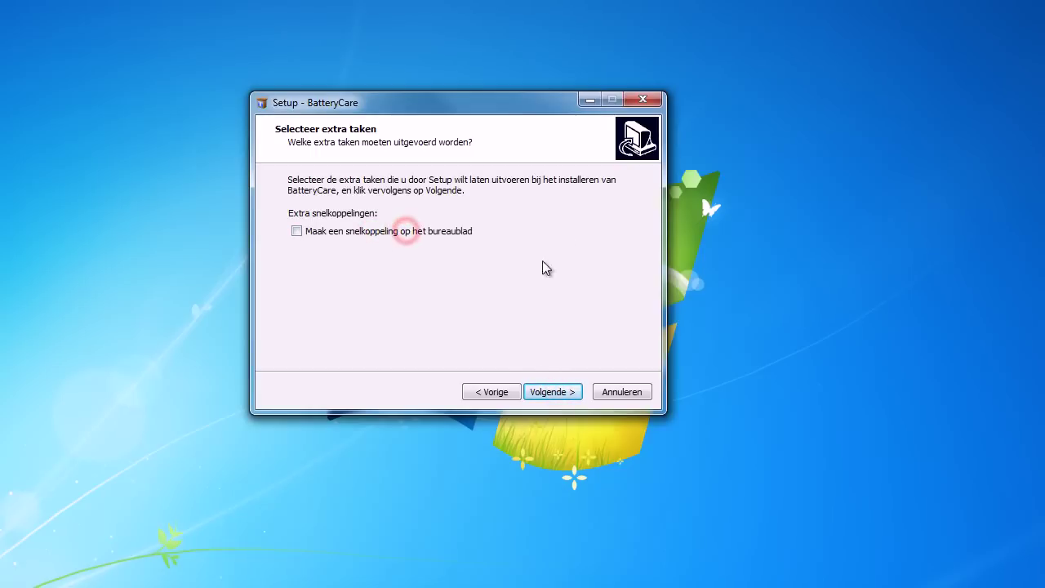
click(558, 393)
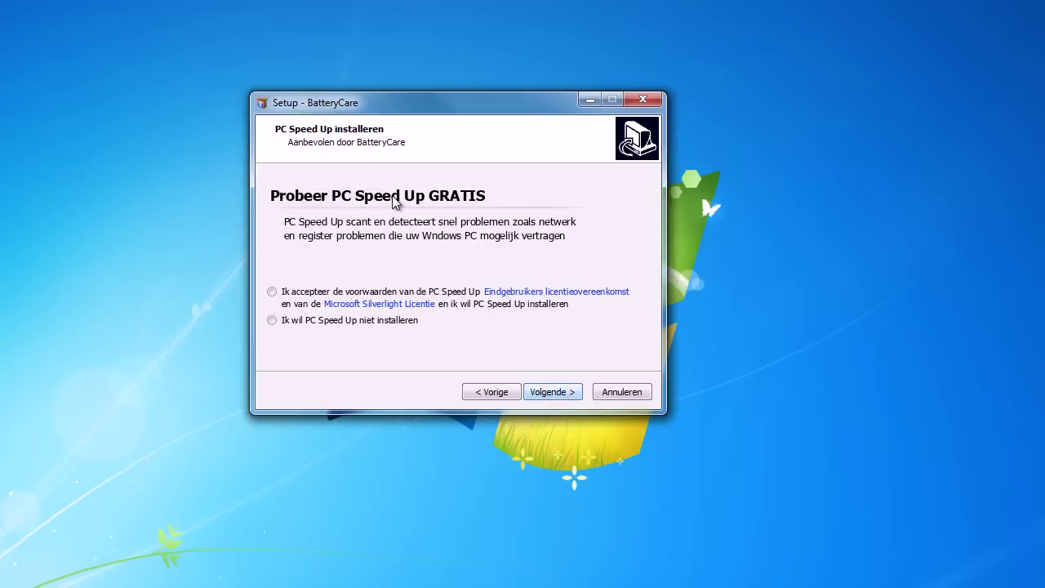
Decline the PC Speed Up offer, install BatteryCare and finish the setup with Start BatteryCare enabled
click(272, 321)
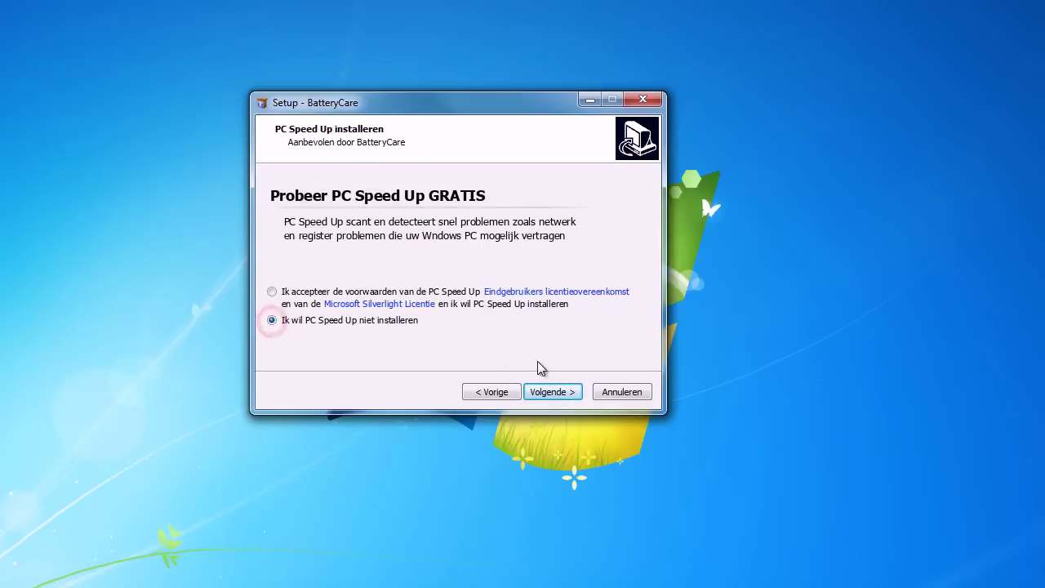
click(552, 392)
click(552, 392)
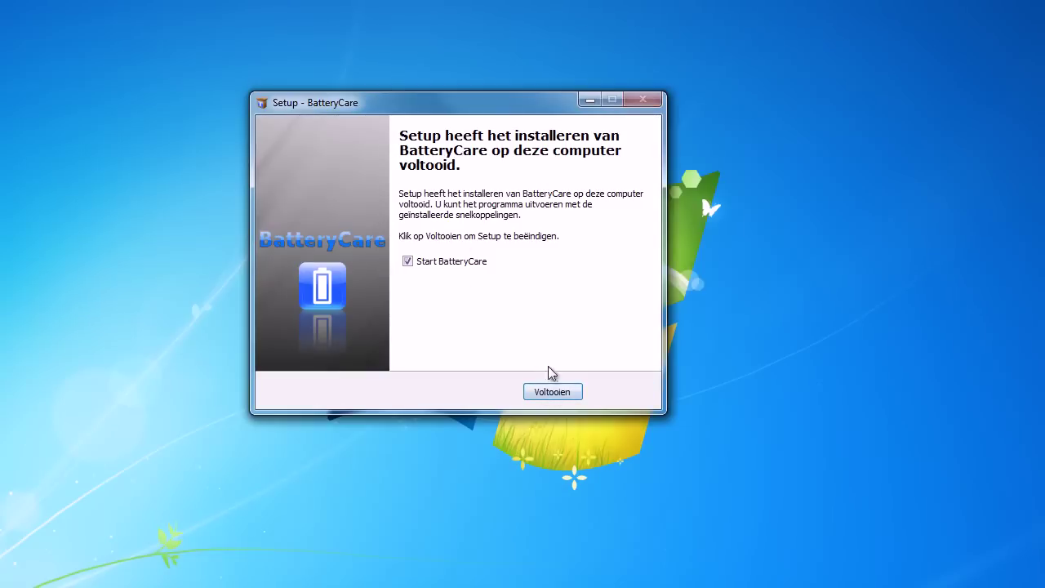
click(560, 396)
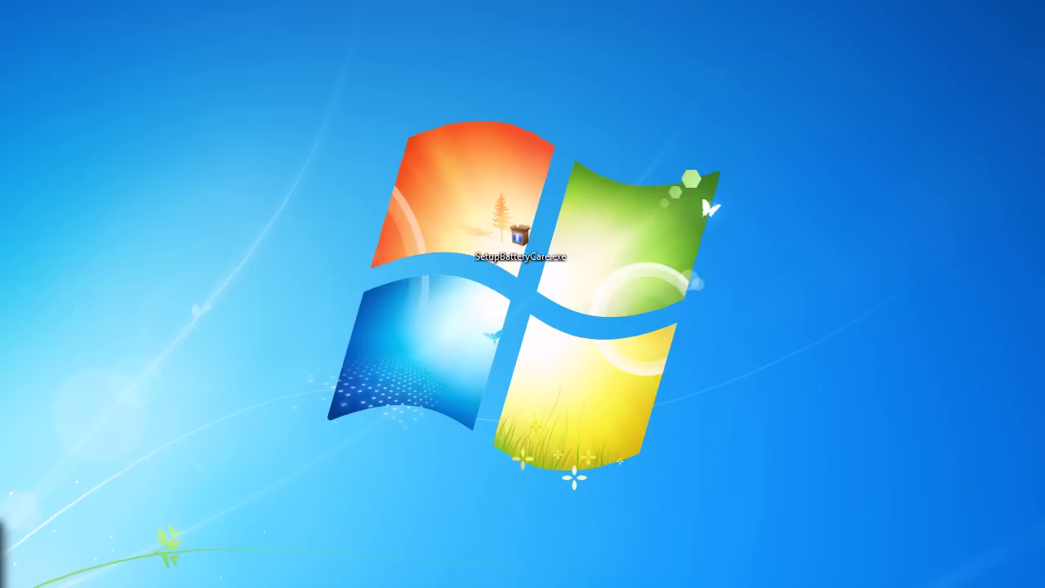
Bring the BatteryCare window to the middle of the desktop and examine its basic and detailed battery information
drag(0, 434, 473, 139)
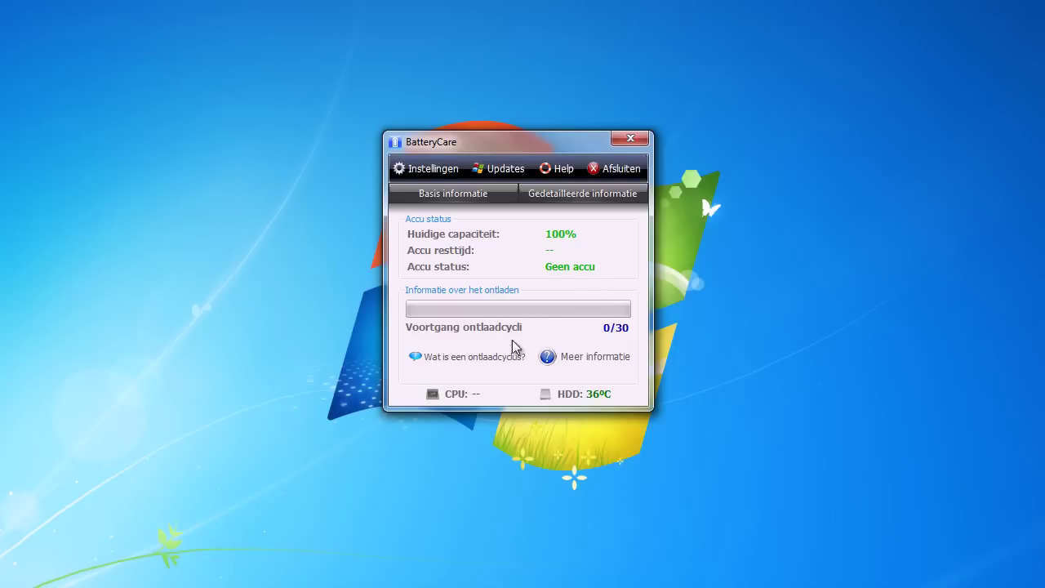
click(475, 396)
click(546, 193)
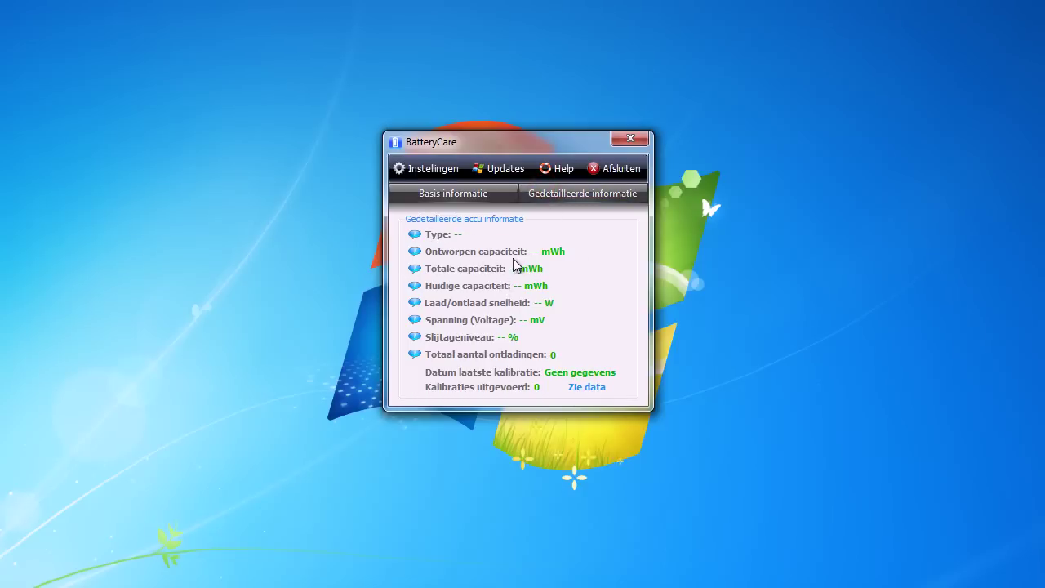
click(474, 194)
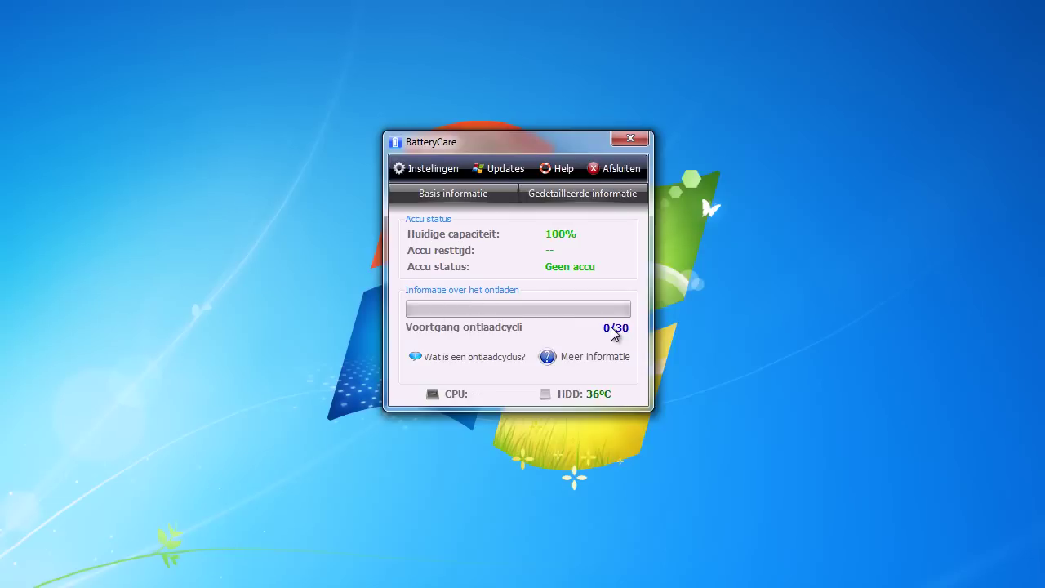
click(487, 311)
mouse_move(483, 148)
mouse_down()
mouse_move(462, 140)
mouse_move(486, 161)
mouse_up()
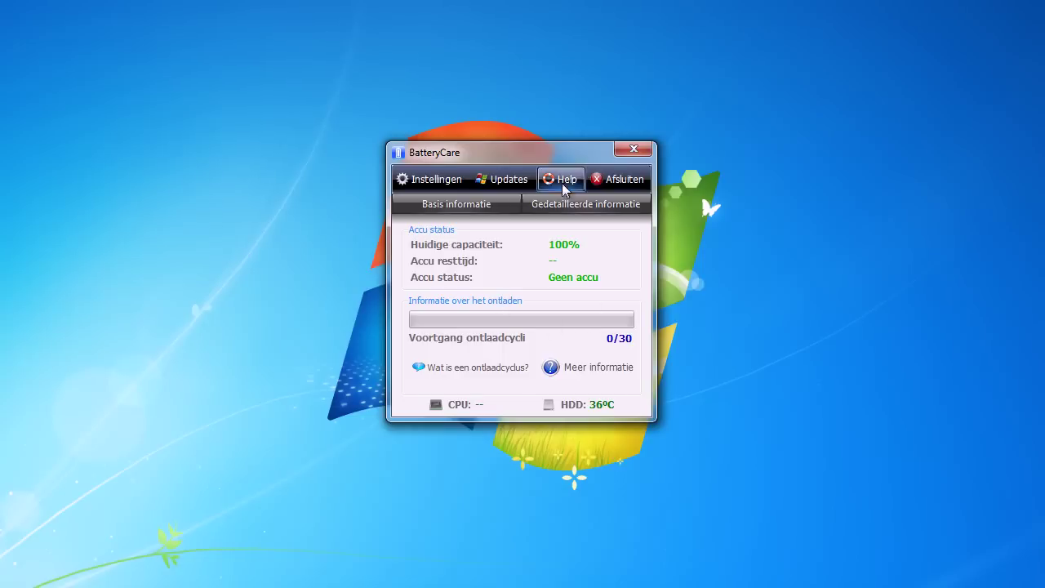
In the general settings, enable disabling of gadgets, the Aero theme and Windows services on battery, plus the statistical method for remaining time
click(441, 181)
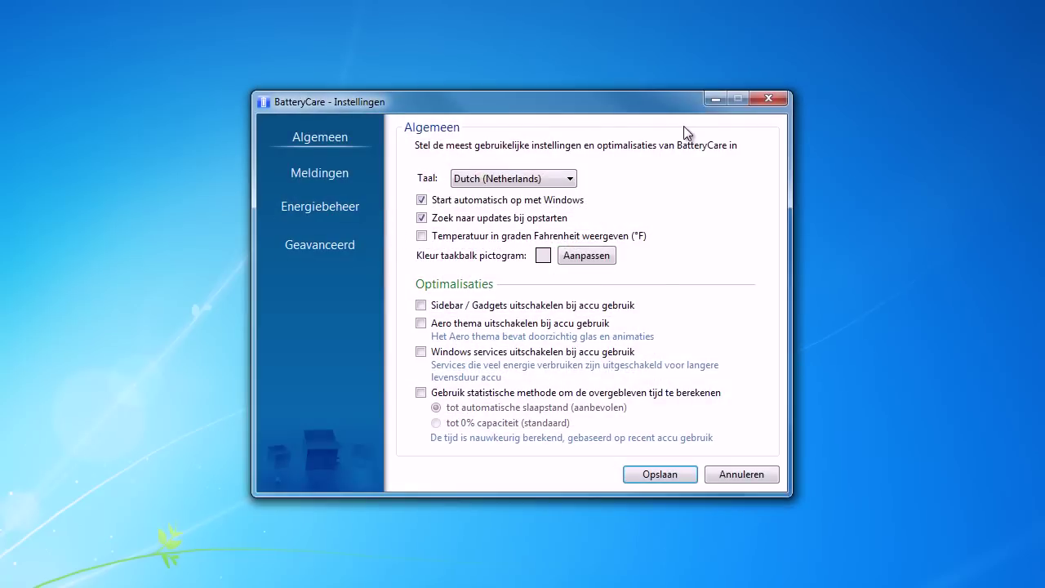
drag(645, 102, 652, 94)
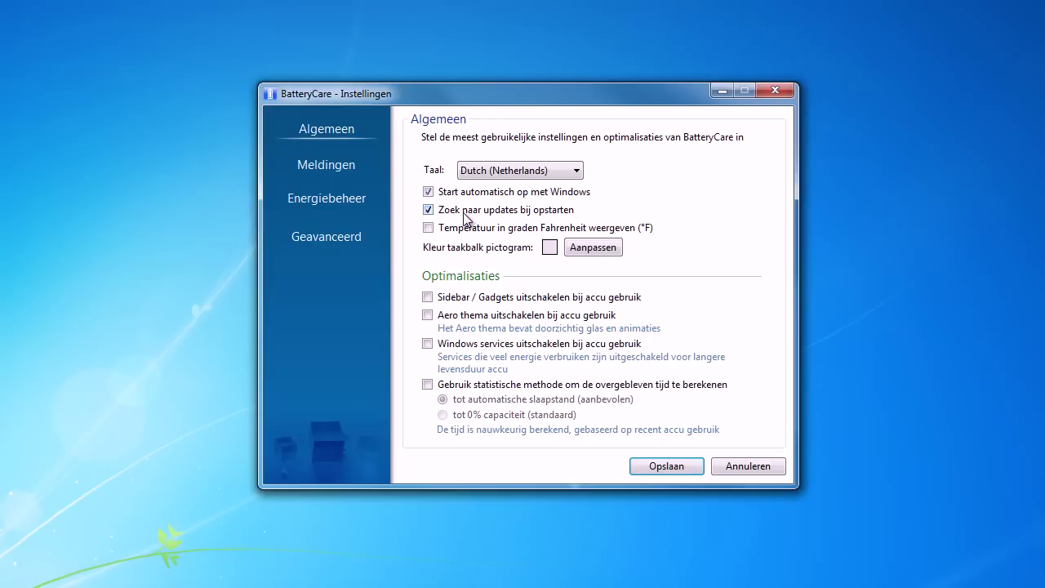
click(427, 297)
click(427, 315)
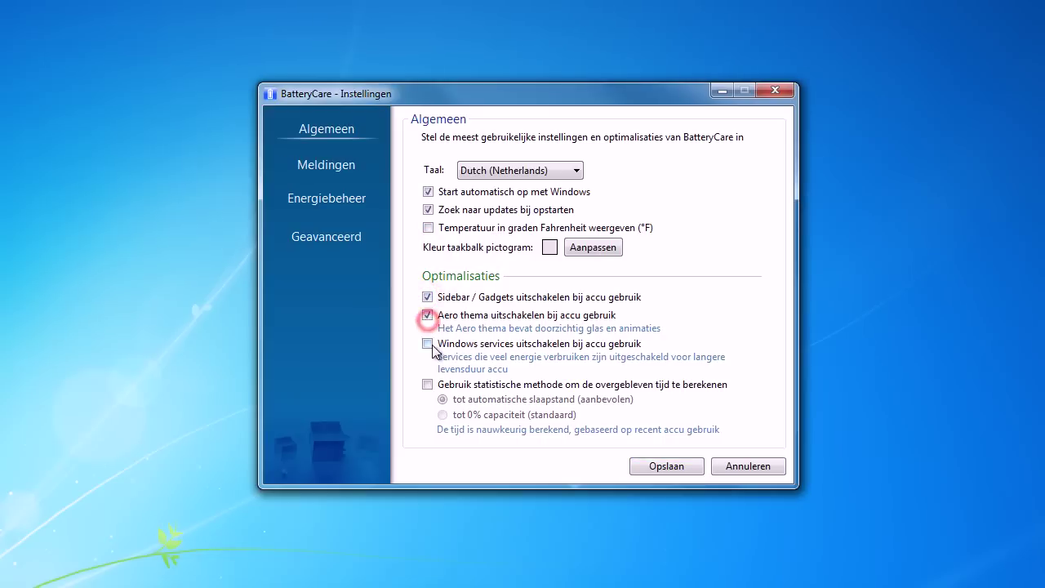
click(427, 344)
click(427, 385)
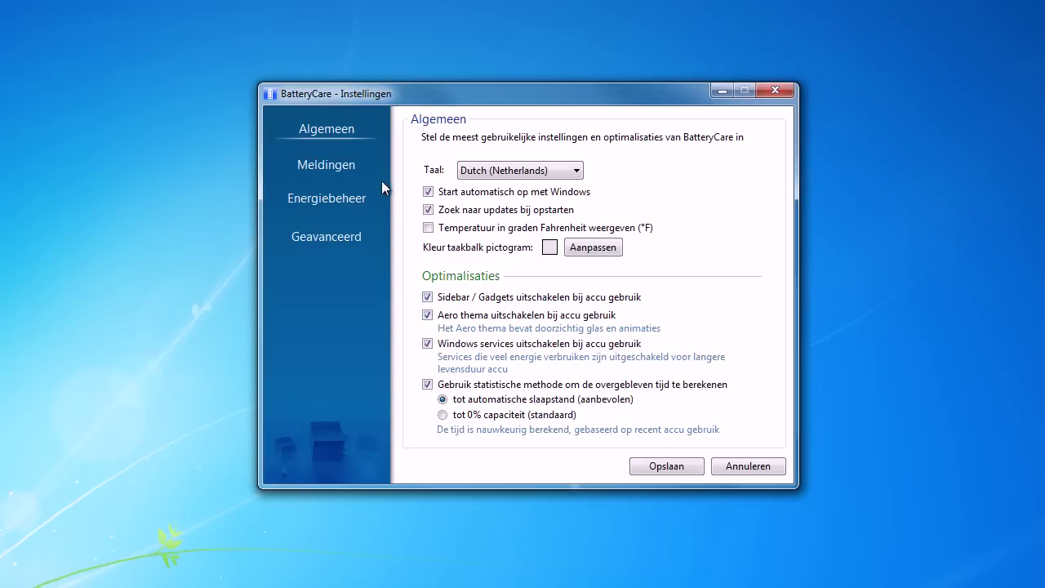
Review the notification settings, then enable automatic power plan selection with Energiebesparing on battery and Hoge prestaties on mains power
click(340, 170)
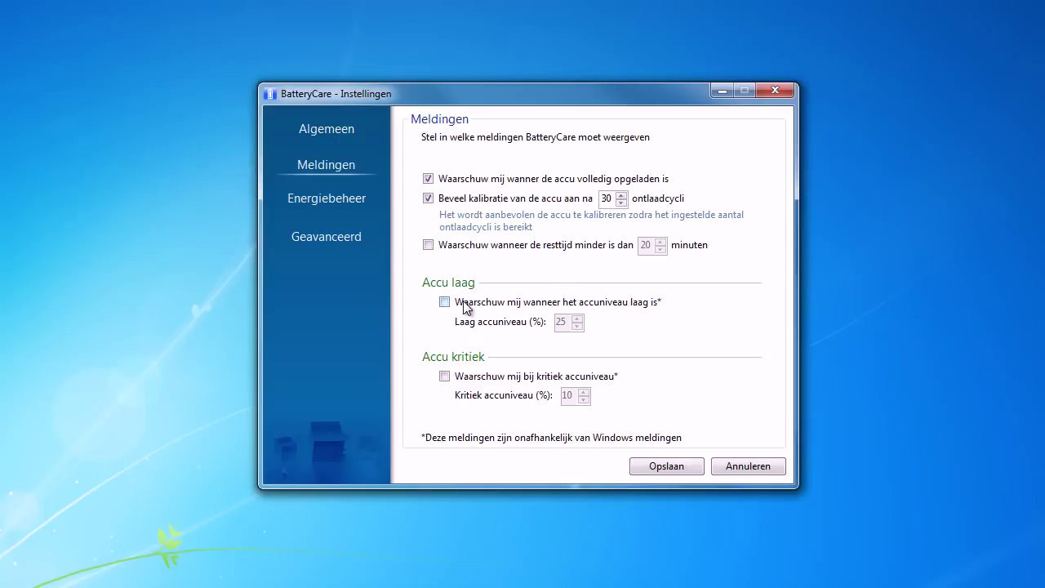
click(343, 199)
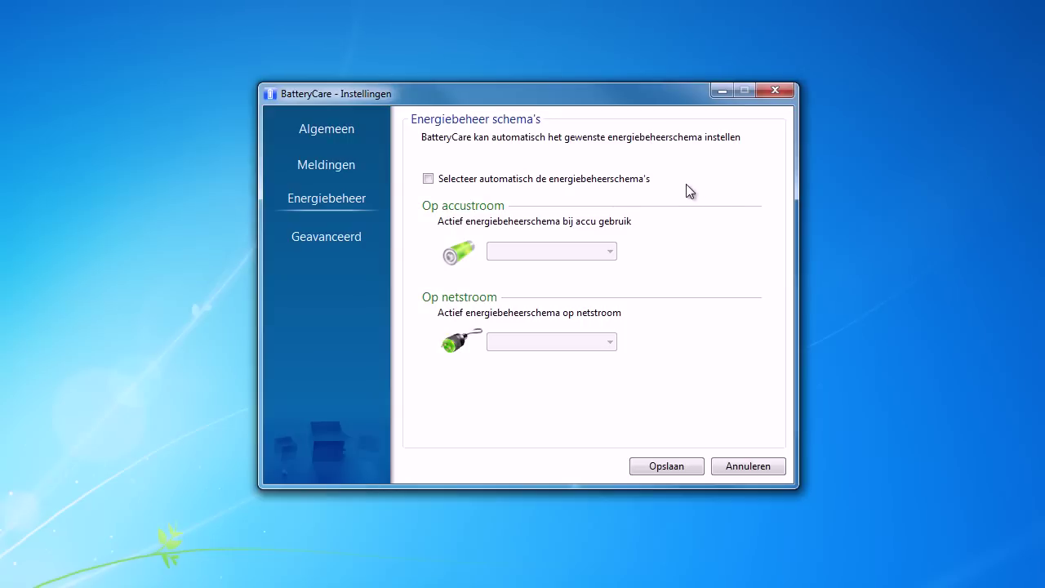
click(428, 179)
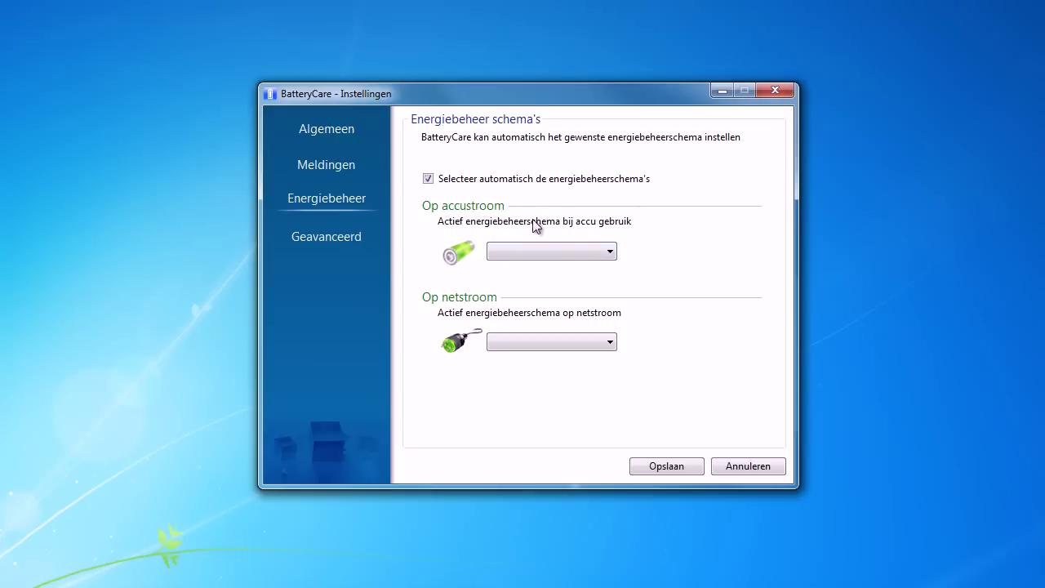
click(609, 252)
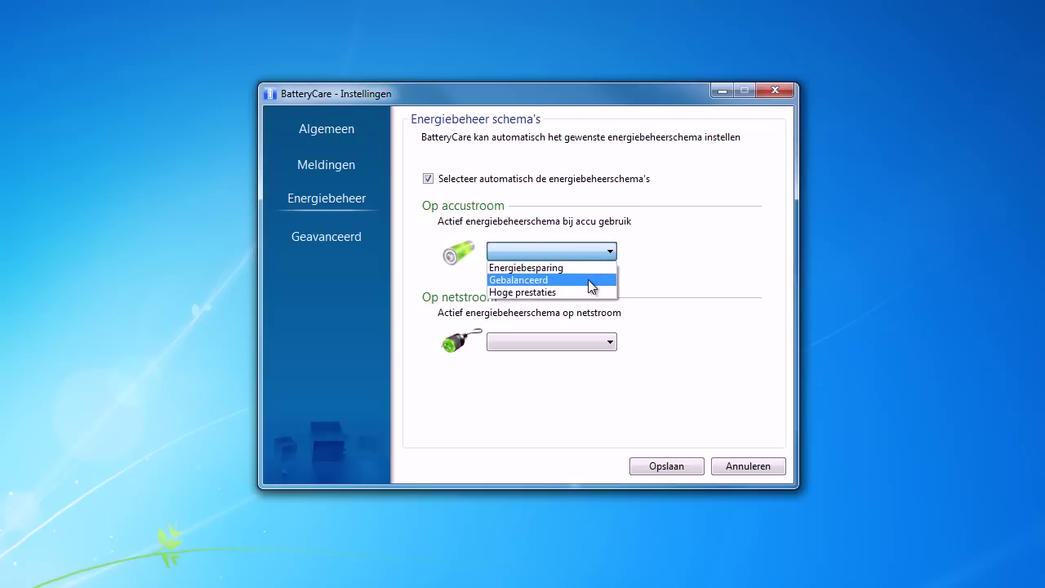
click(688, 206)
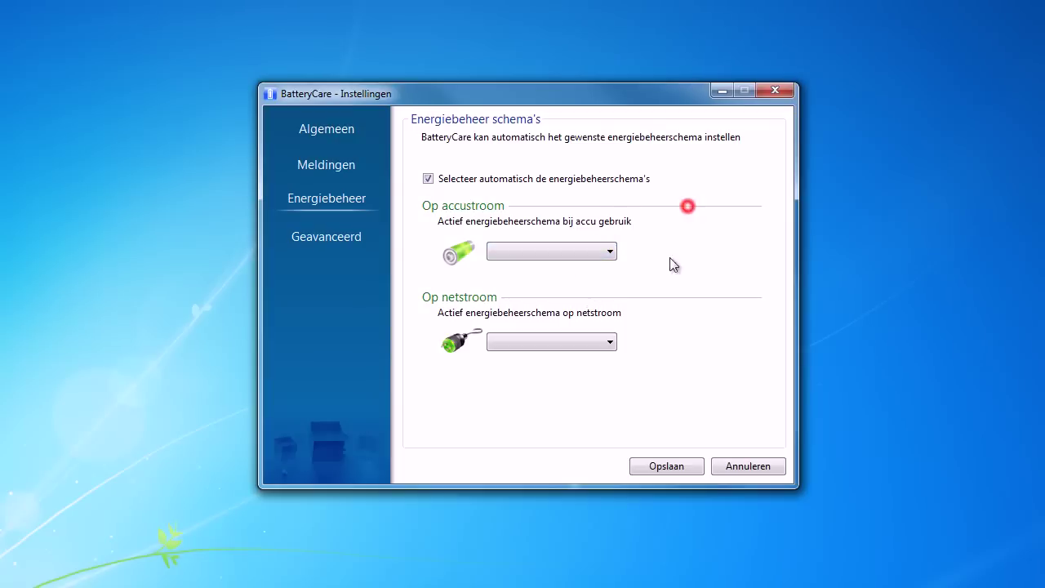
click(611, 341)
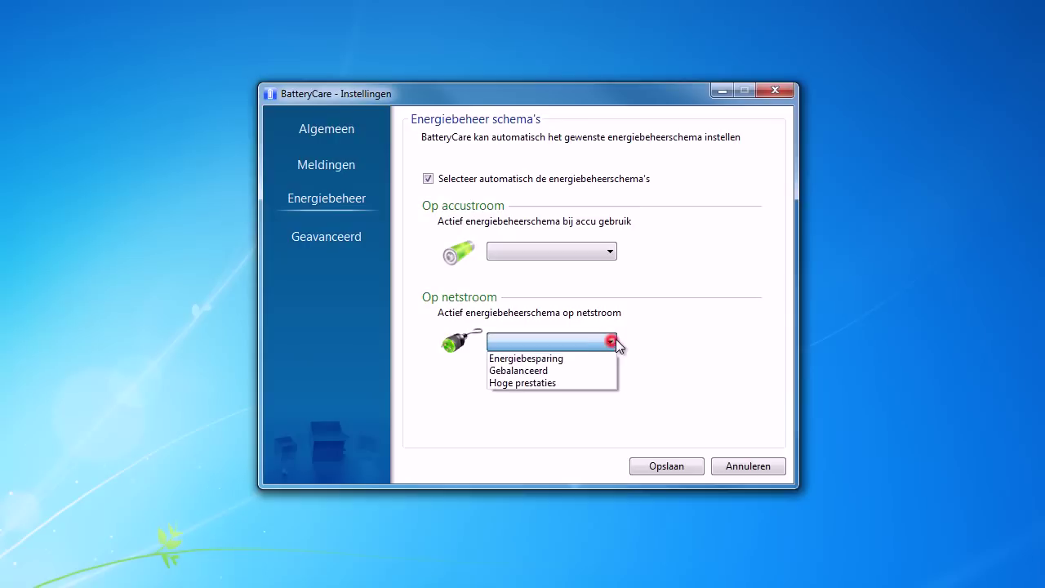
click(574, 381)
click(598, 250)
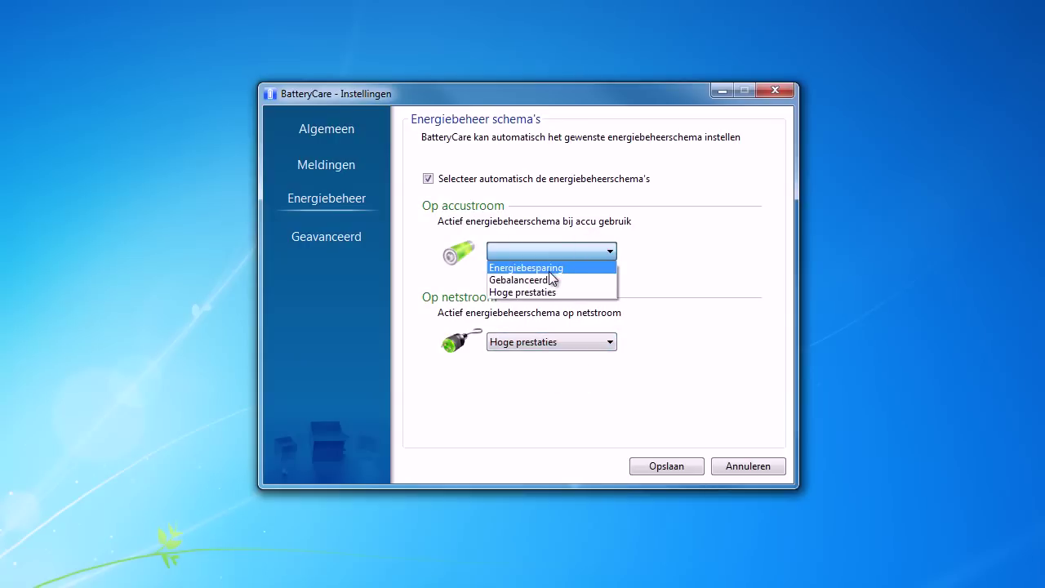
click(549, 271)
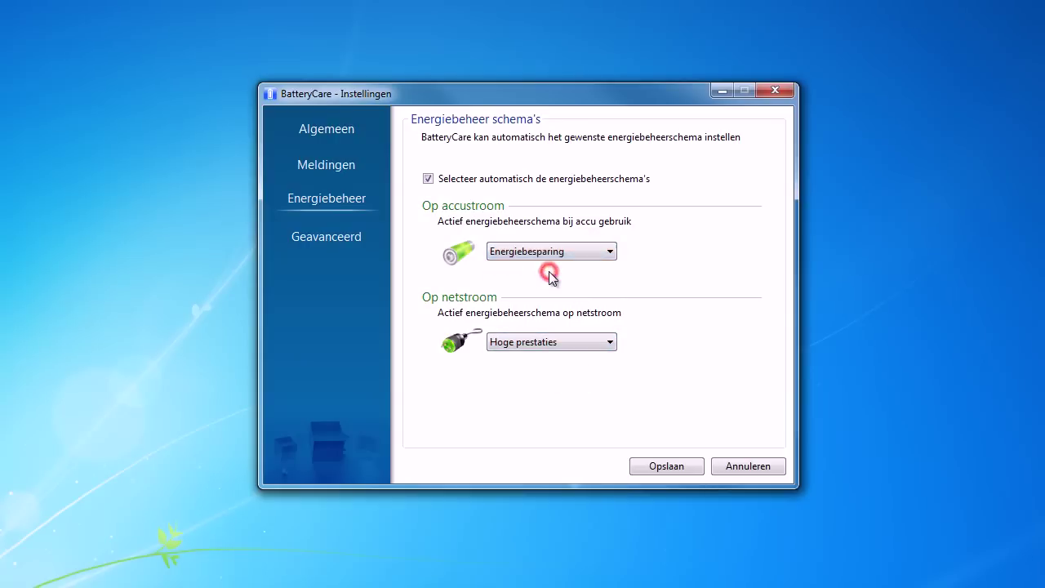
Check the advanced and general settings once more and save the BatteryCare configuration
click(341, 236)
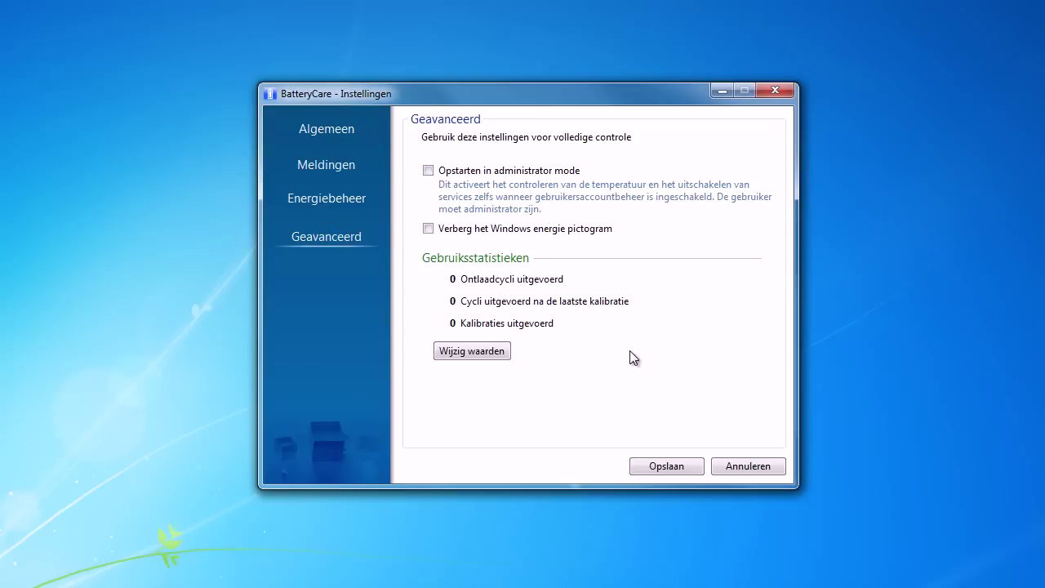
click(341, 131)
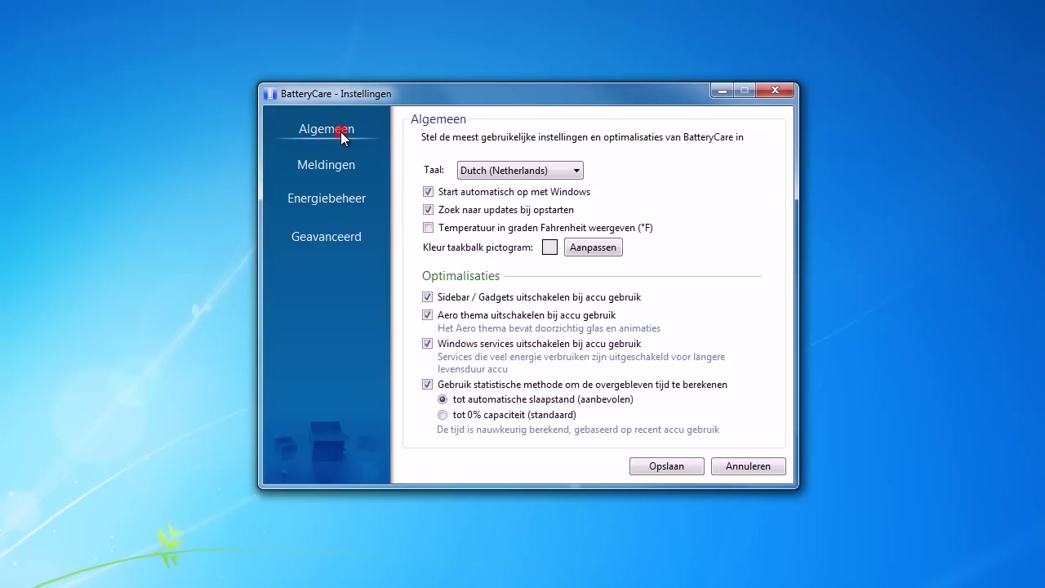
click(666, 465)
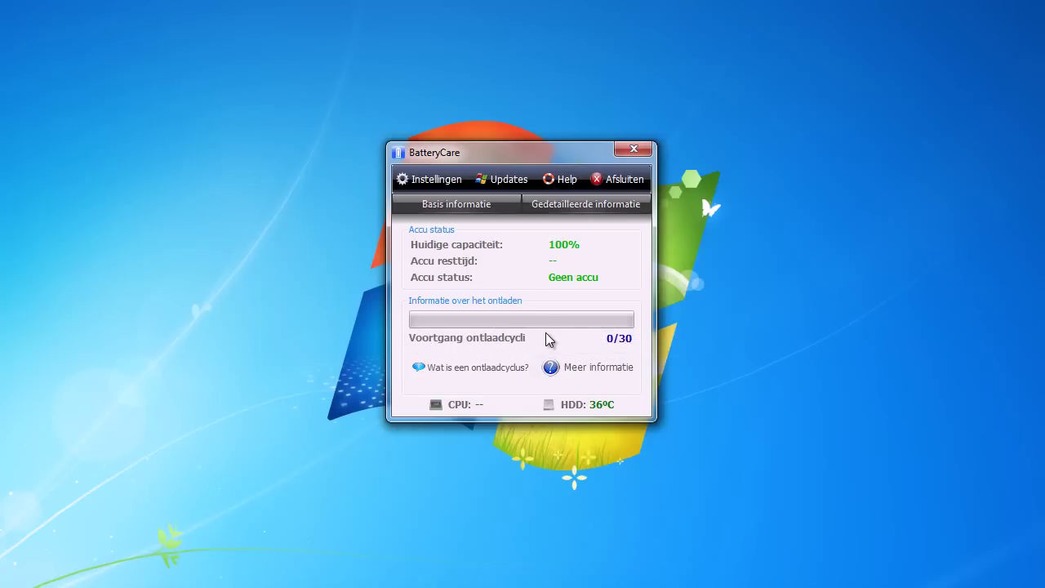
Open the online laptop battery usage guide in a maximized browser and read its sections on memory effect, A/C use and battery discharges
click(584, 369)
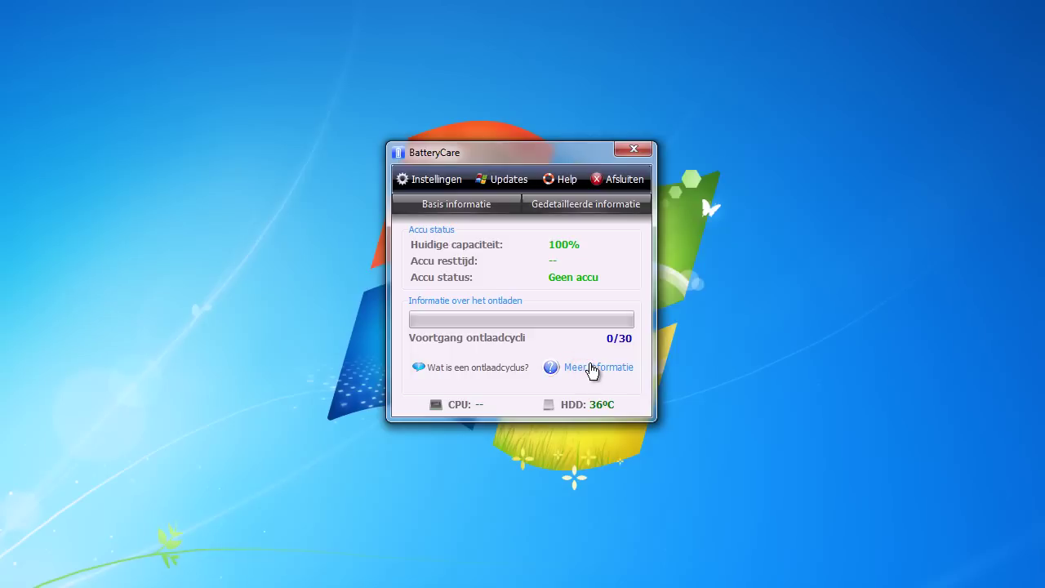
click(596, 365)
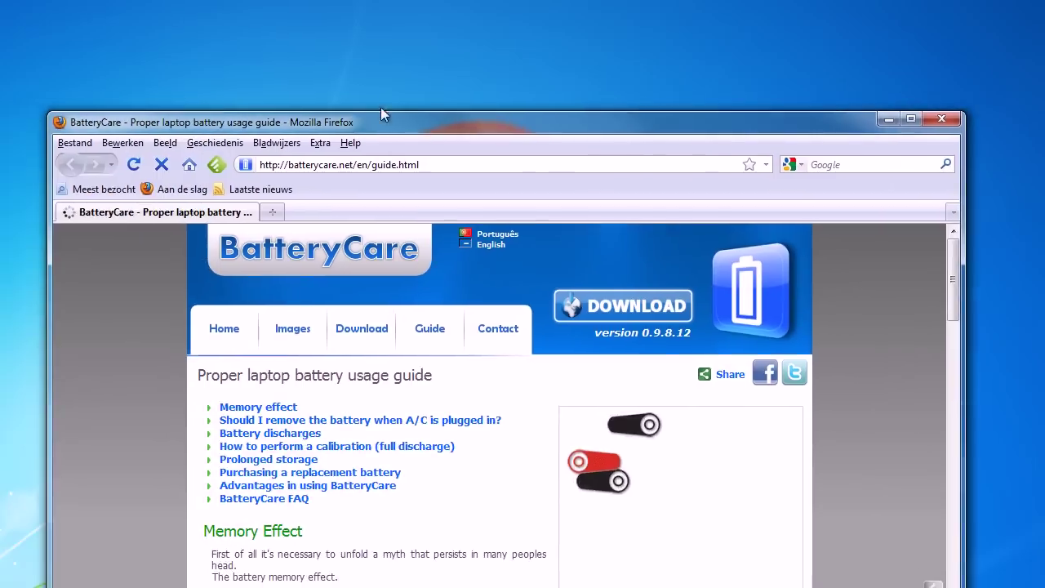
drag(380, 107, 402, 59)
double_click(402, 59)
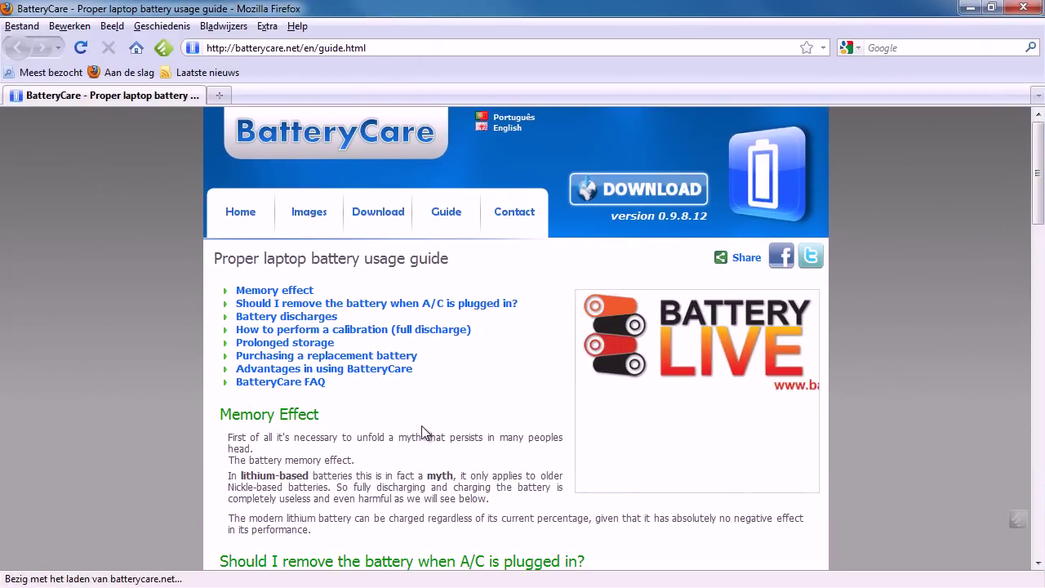
scroll(227, 225, down, 4)
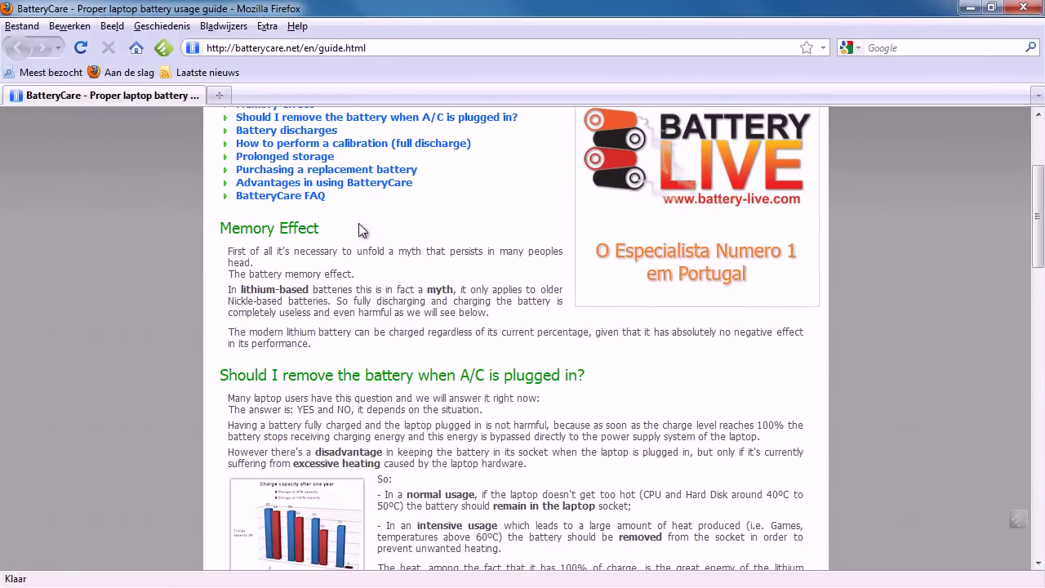
scroll(421, 245, down, 2)
scroll(422, 245, down, 4)
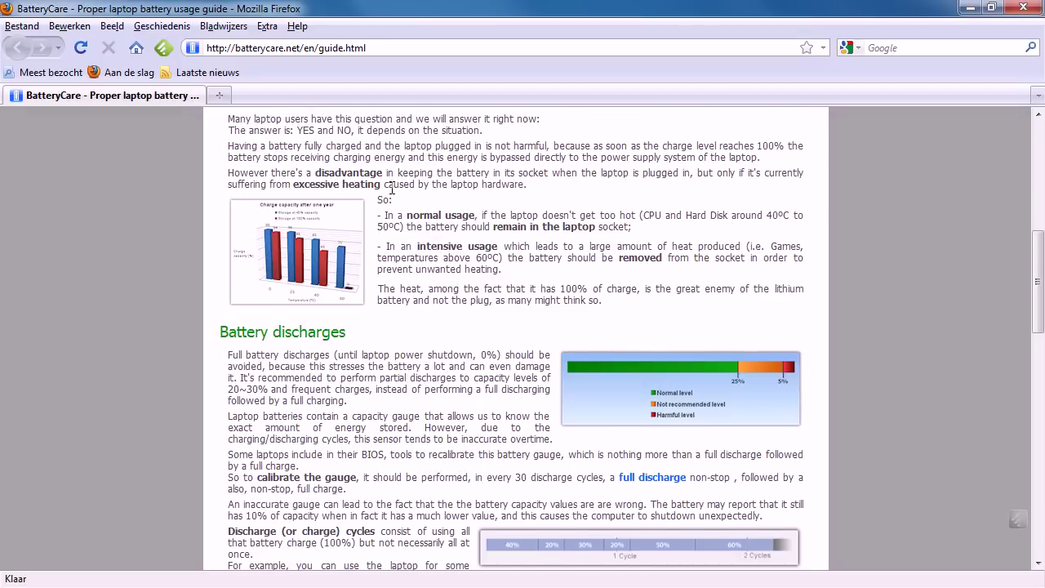
scroll(363, 222, up, 2)
scroll(367, 204, down, 4)
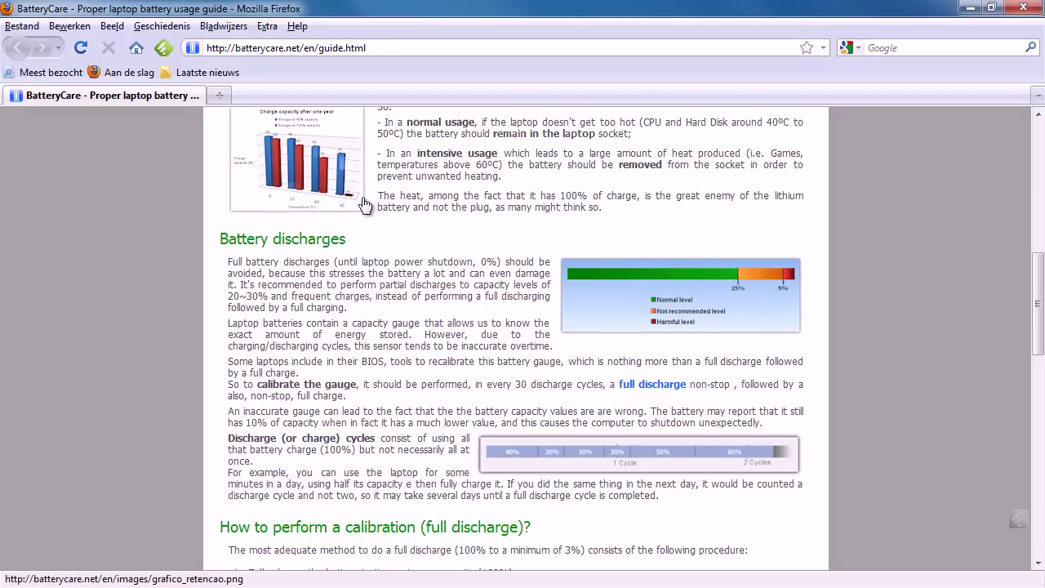
scroll(490, 292, up, 6)
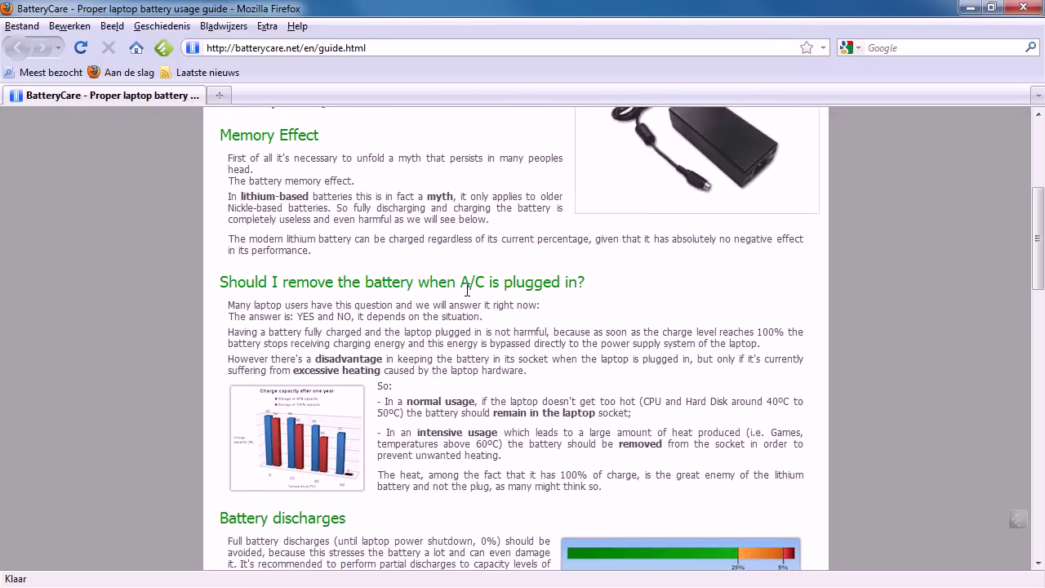